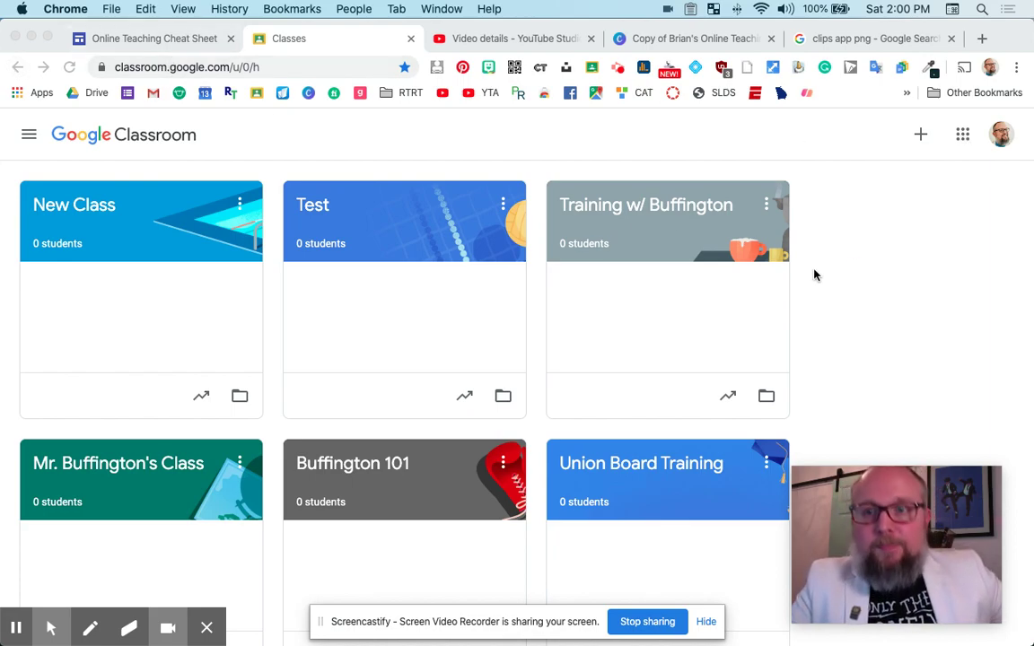
- From the Classes page, open the + menu offering Join class and Create class
left_click(881, 262)
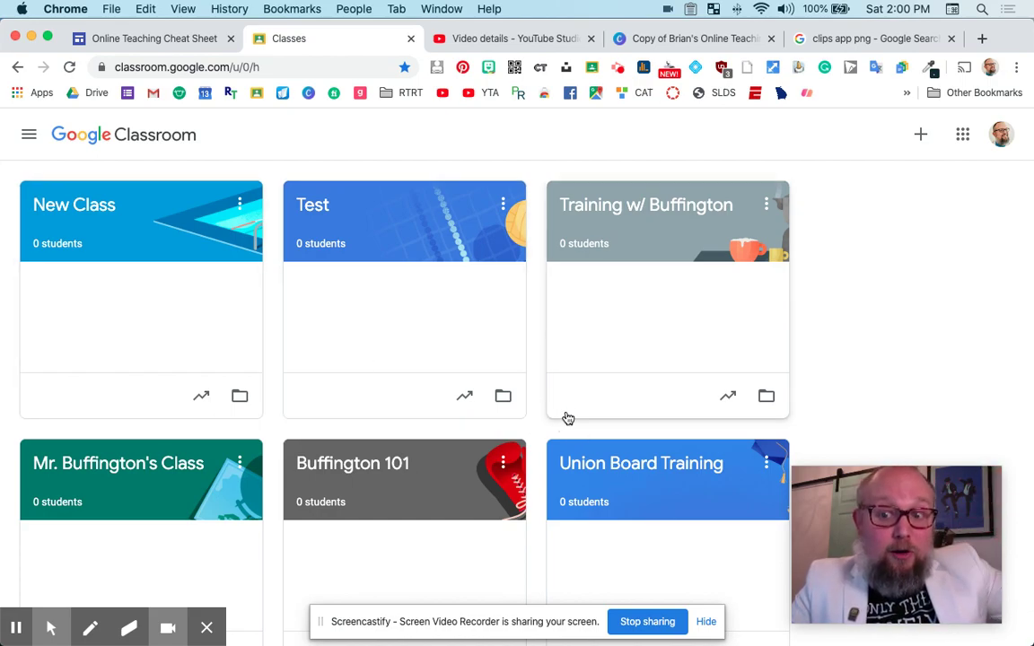
left_click(921, 134)
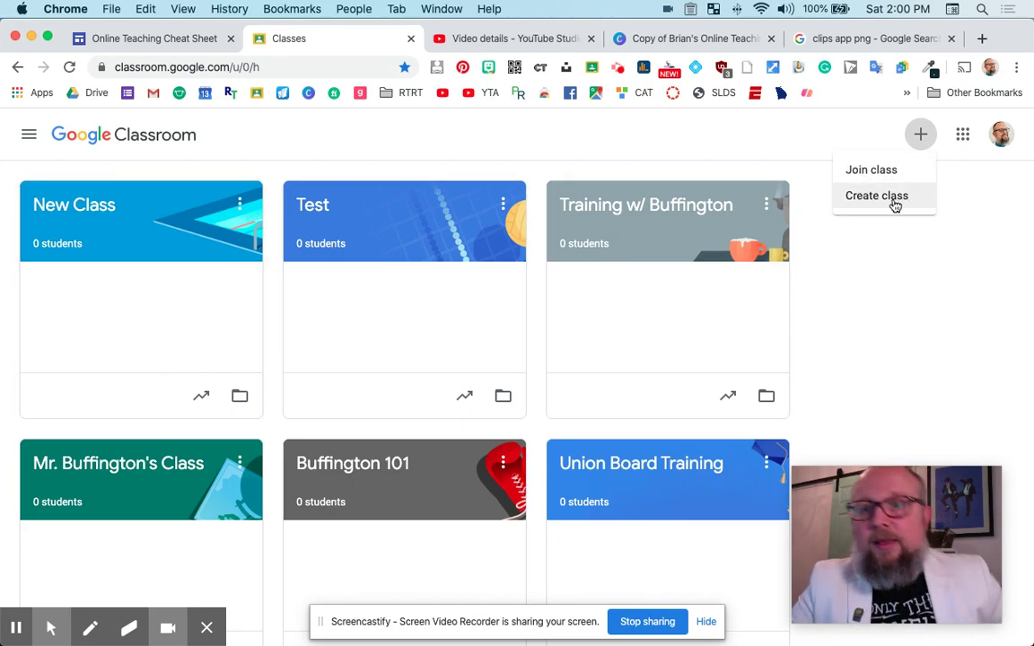
- Create a new class named 'Buff Class'
left_click(866, 204)
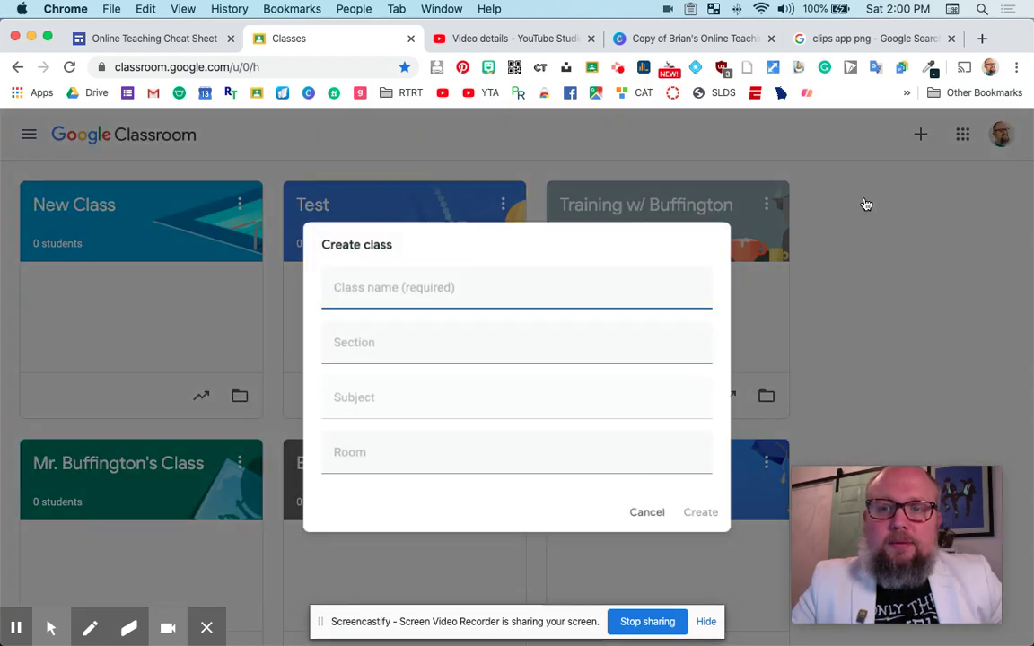
left_click(445, 293)
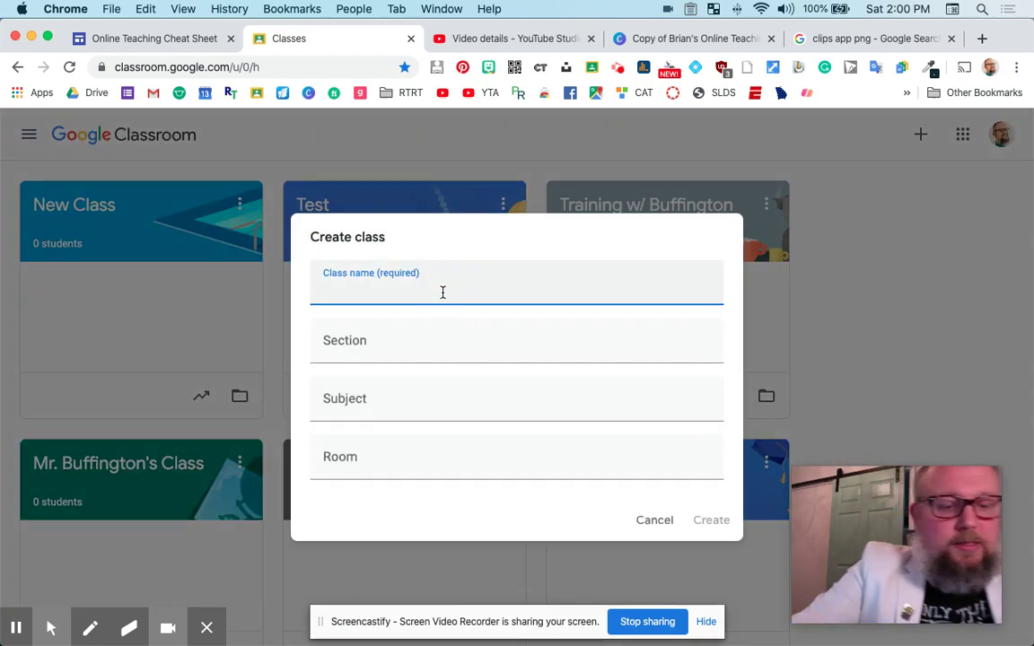
type("Buff Class")
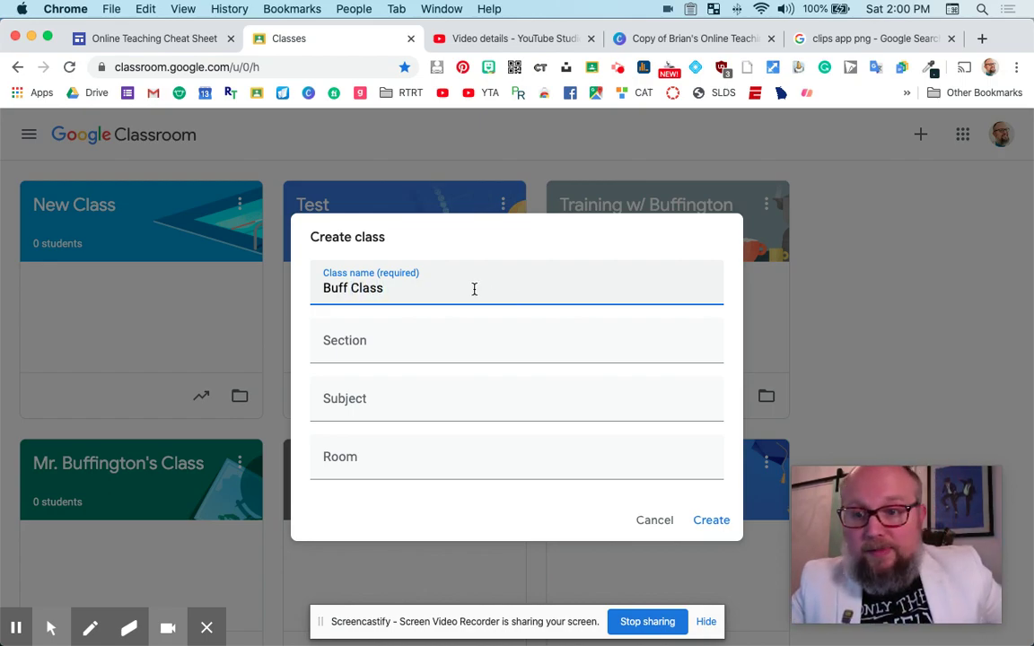
left_click(713, 522)
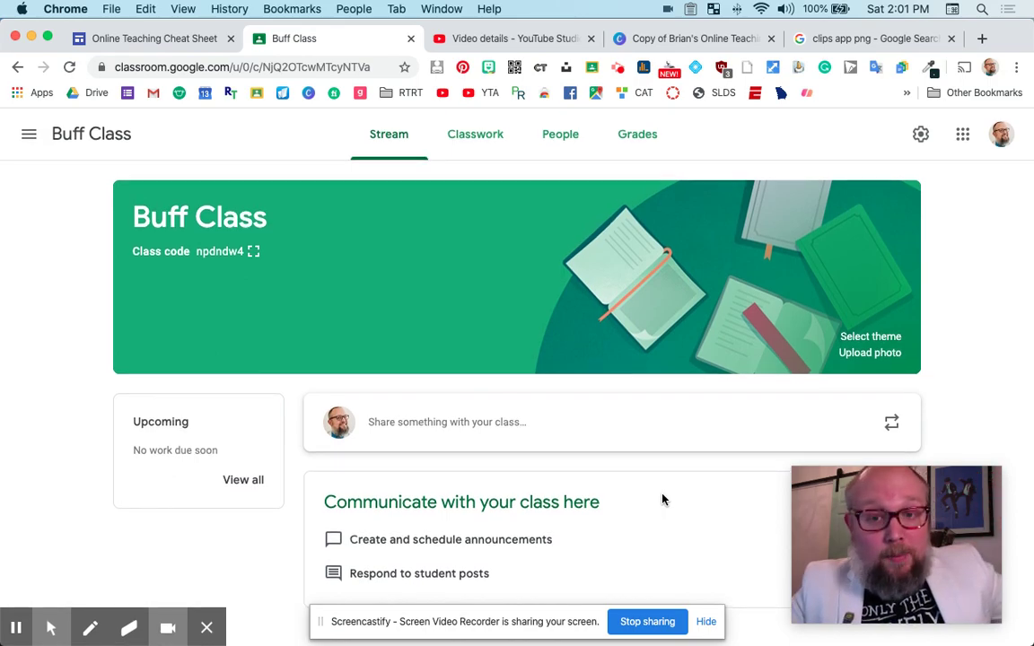
- Start a Buff Class stream announcement reading 'Welcome!'
left_click(465, 429)
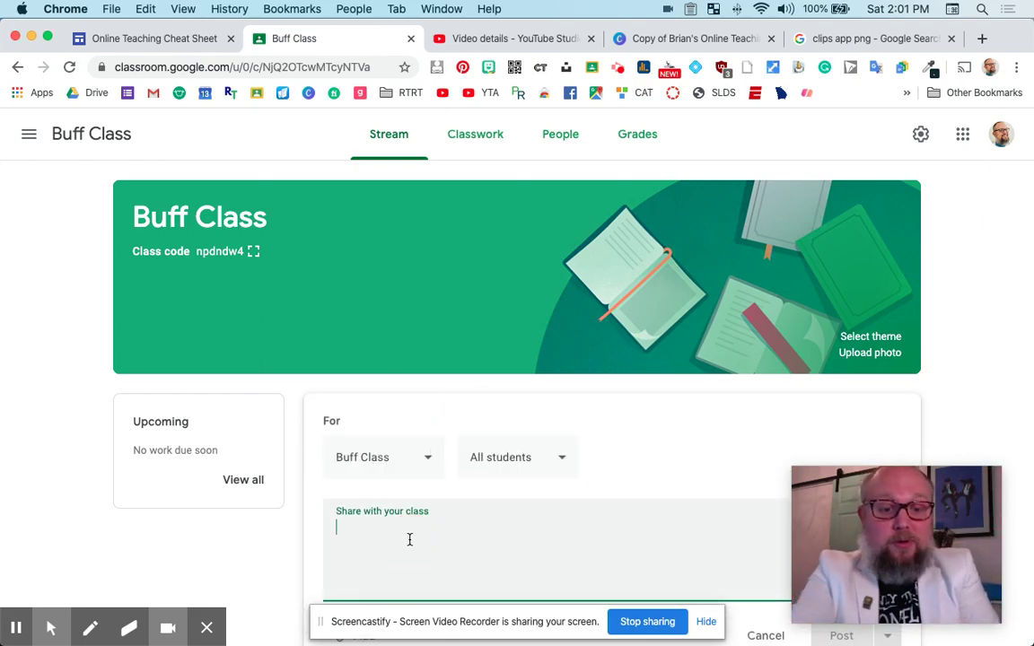
type("Welcome")
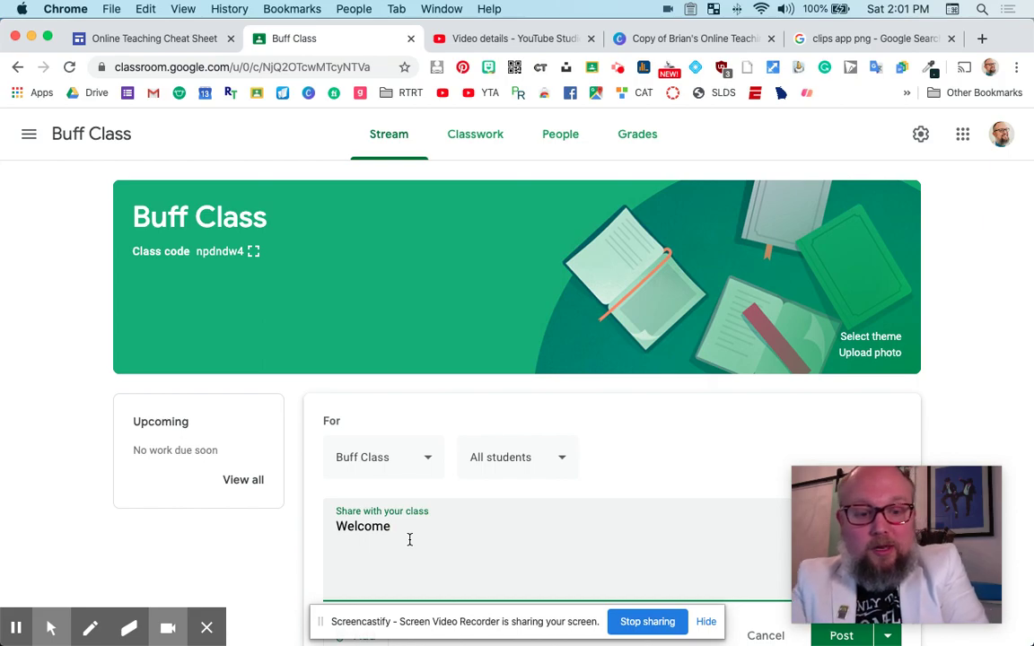
type("!")
scroll(502, 503, "down", 3)
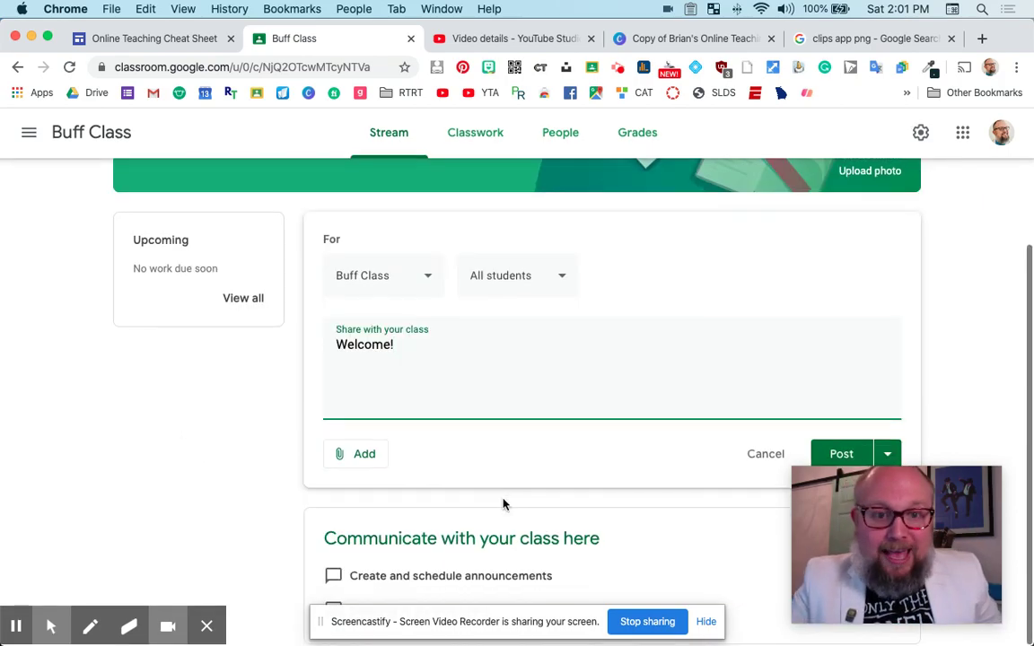
- Review the Add attachment and Post options without attaching or posting anything
left_click(359, 458)
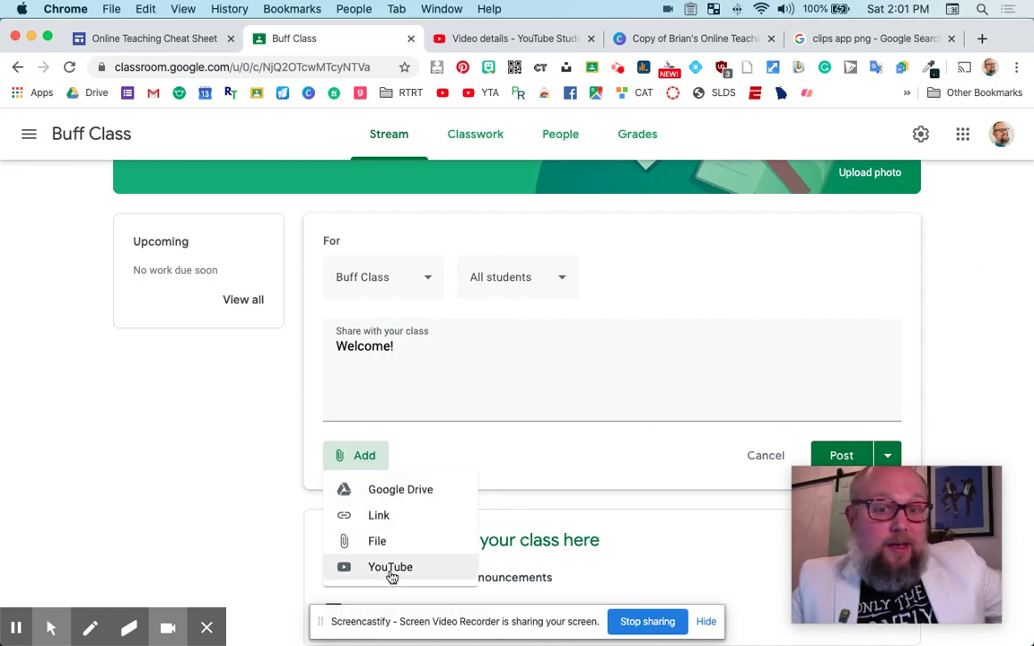
left_click(670, 440)
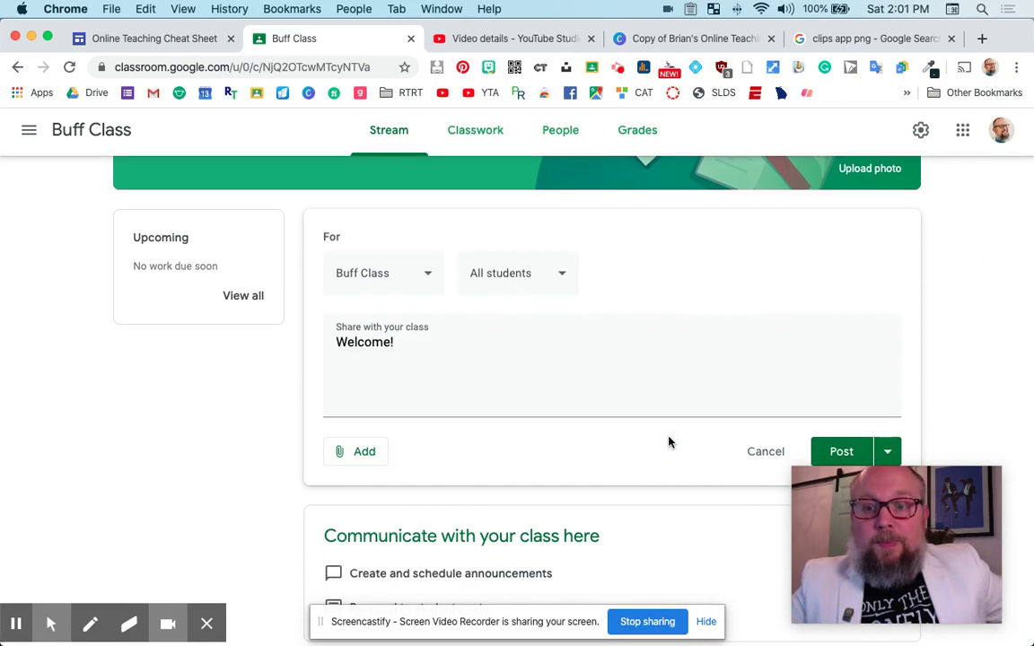
left_click_drag(907, 513, 665, 503)
left_click(895, 476)
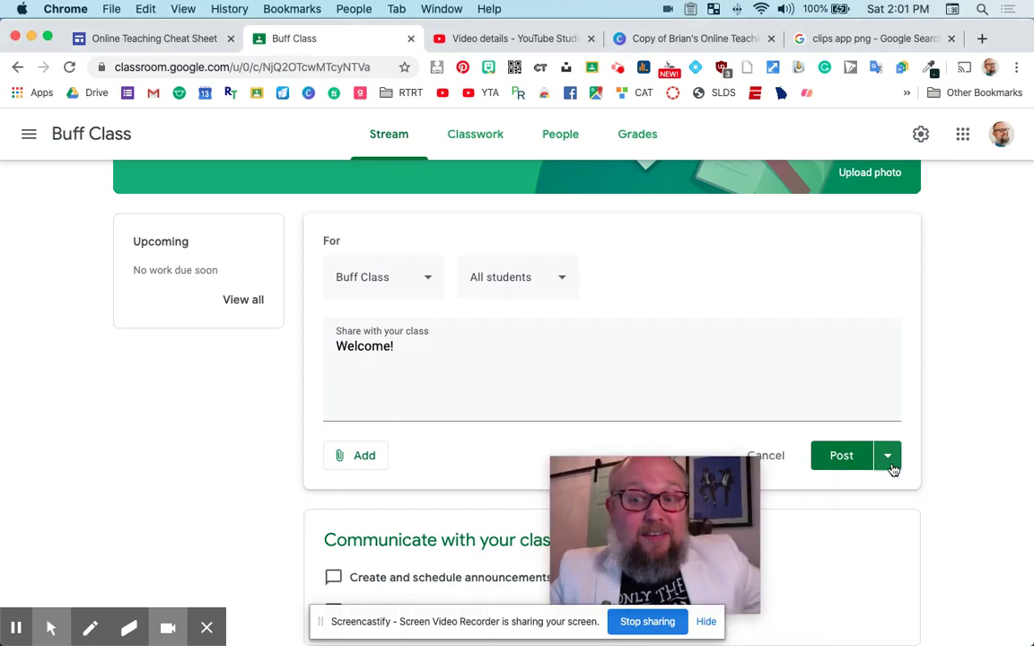
left_click(891, 466)
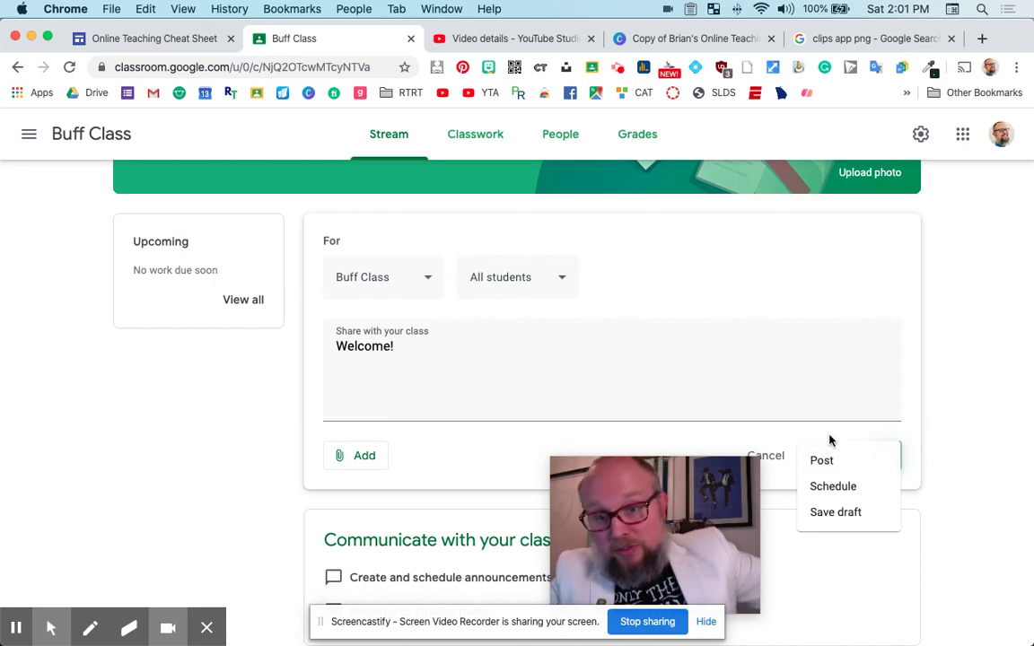
left_click(958, 409)
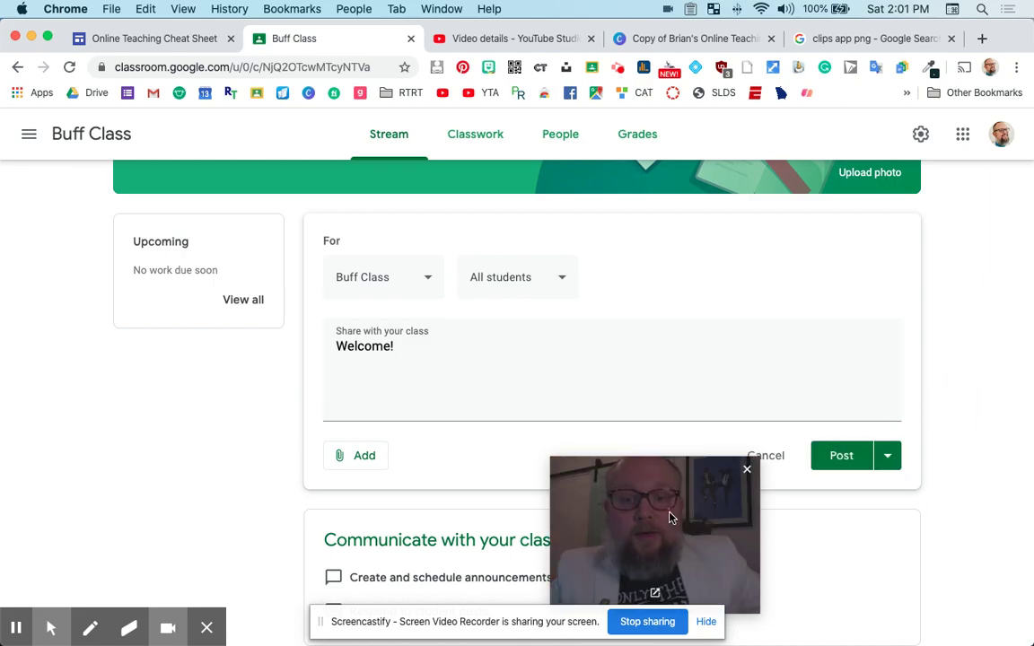
left_click_drag(669, 518, 897, 547)
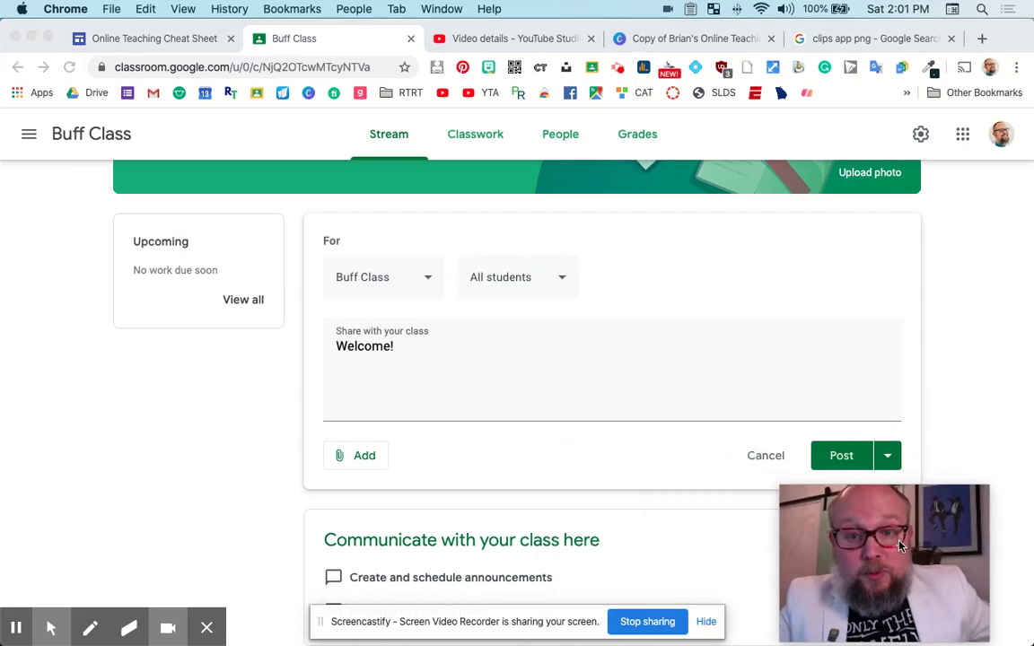
- Check the announcement's class and recipient lists, keeping Buff Class and All students
left_click(410, 280)
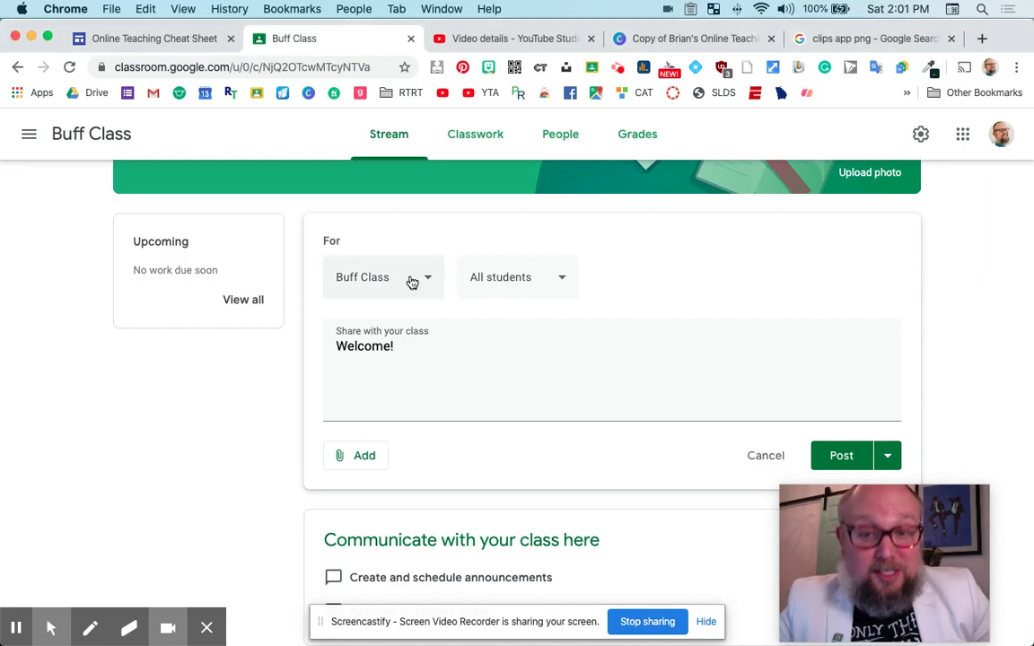
left_click(423, 279)
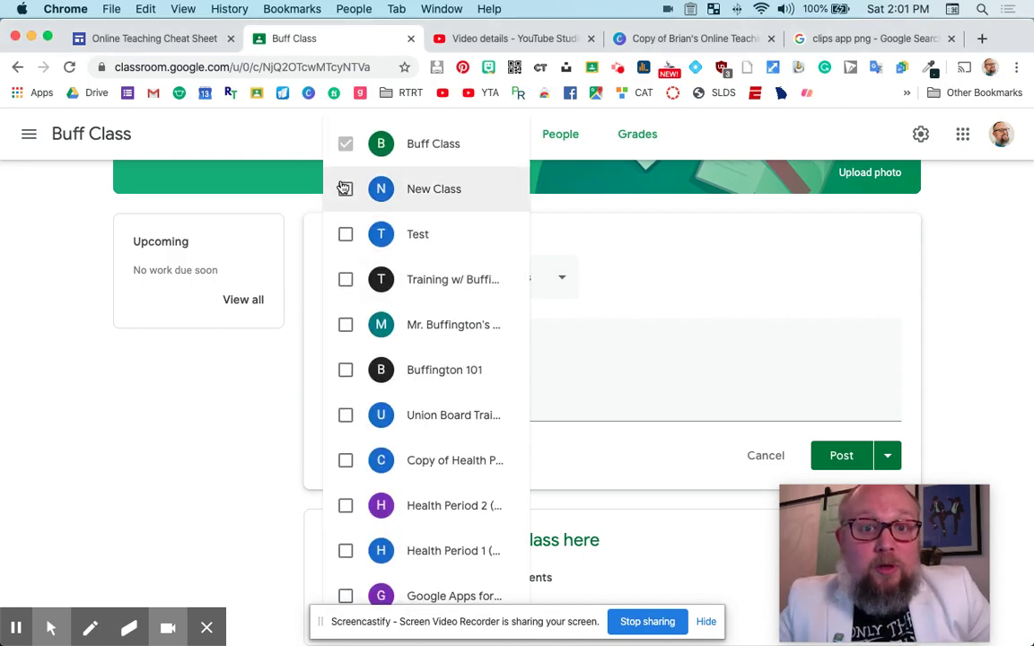
left_click(638, 437)
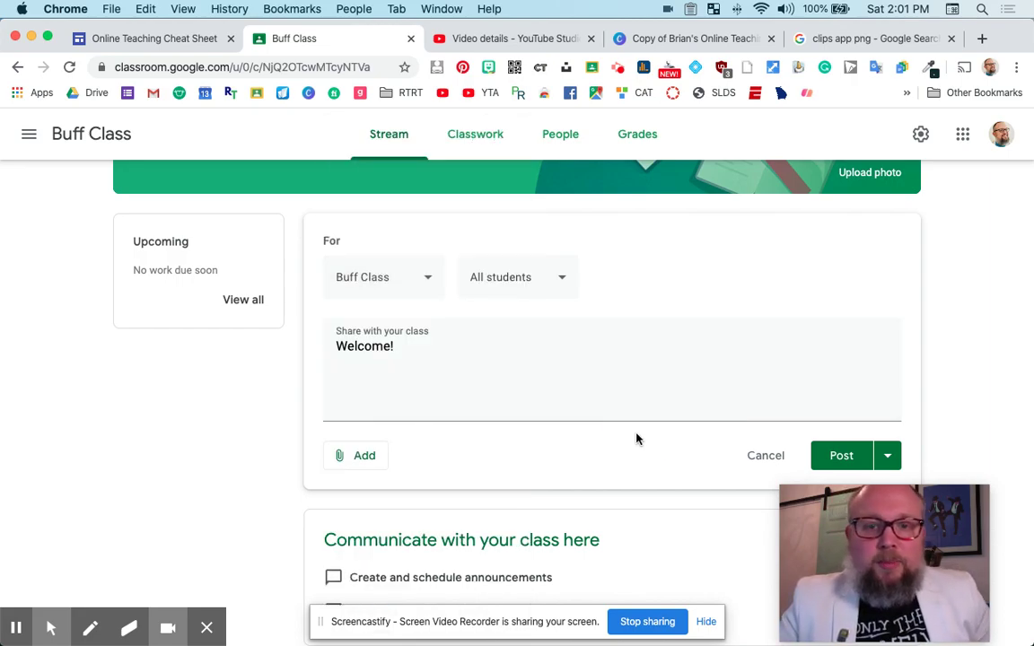
left_click(549, 281)
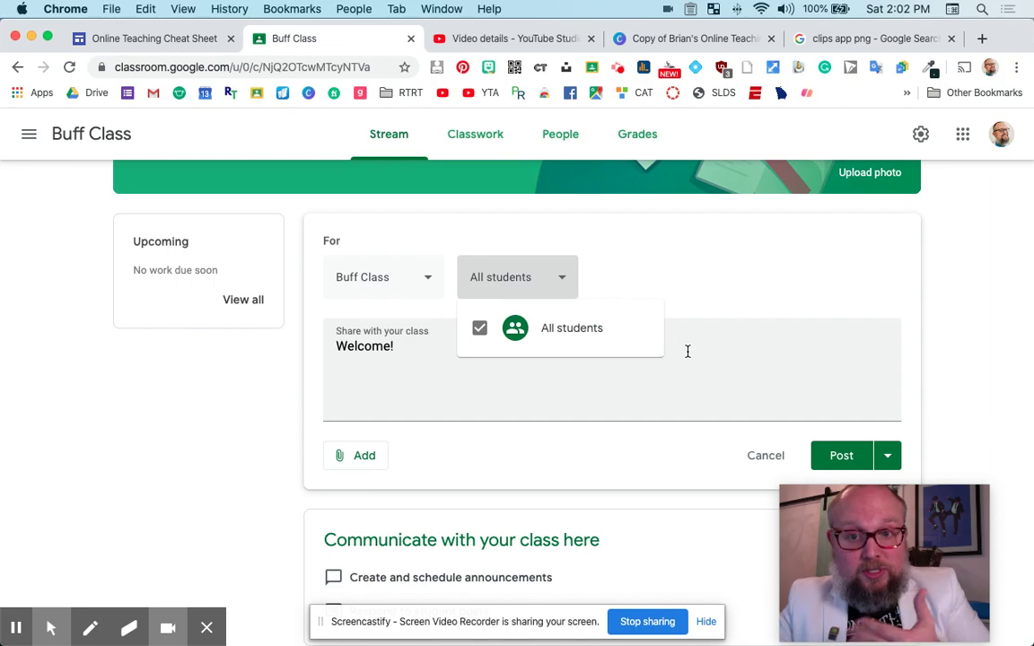
left_click(614, 376)
- Leave the unposted announcement for the Classwork page, triggering the Discard changes? prompt
scroll(614, 376, "up", 3)
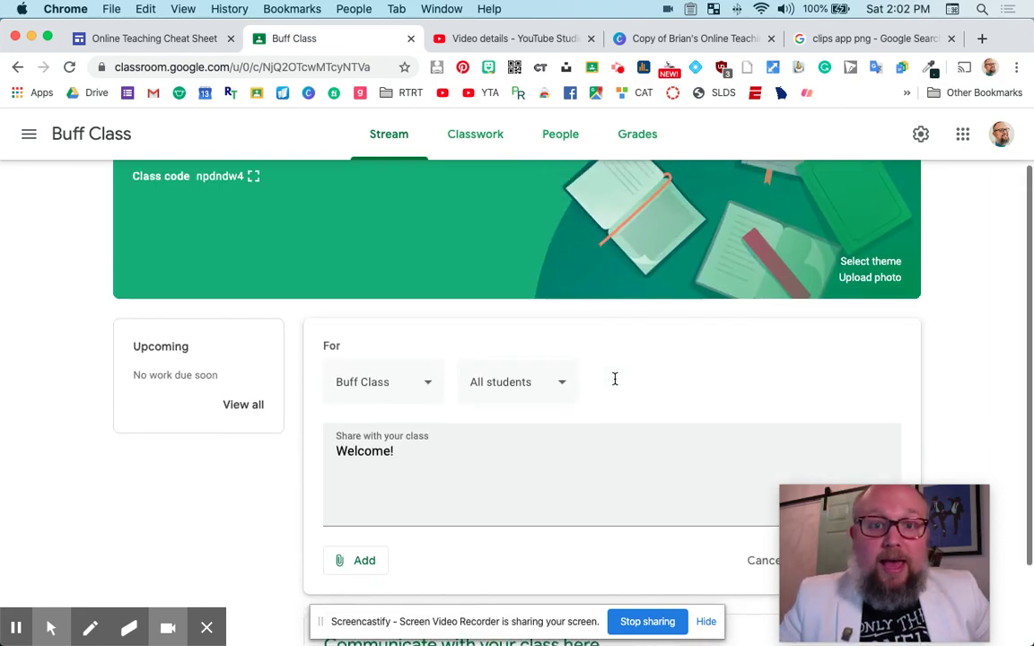
scroll(614, 379, "up", 2)
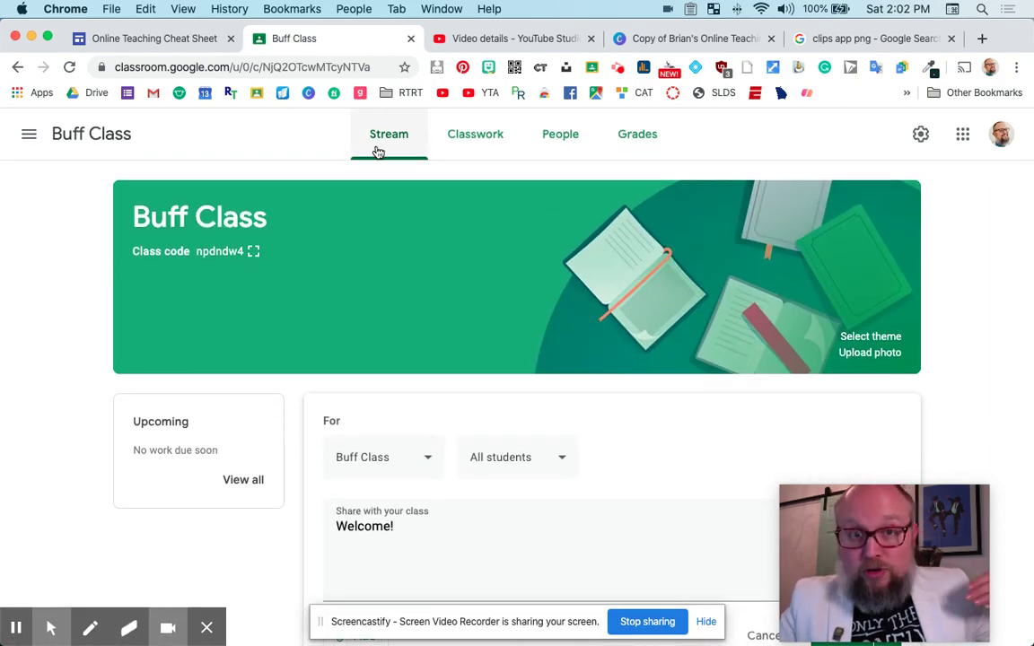
scroll(595, 369, "down", 5)
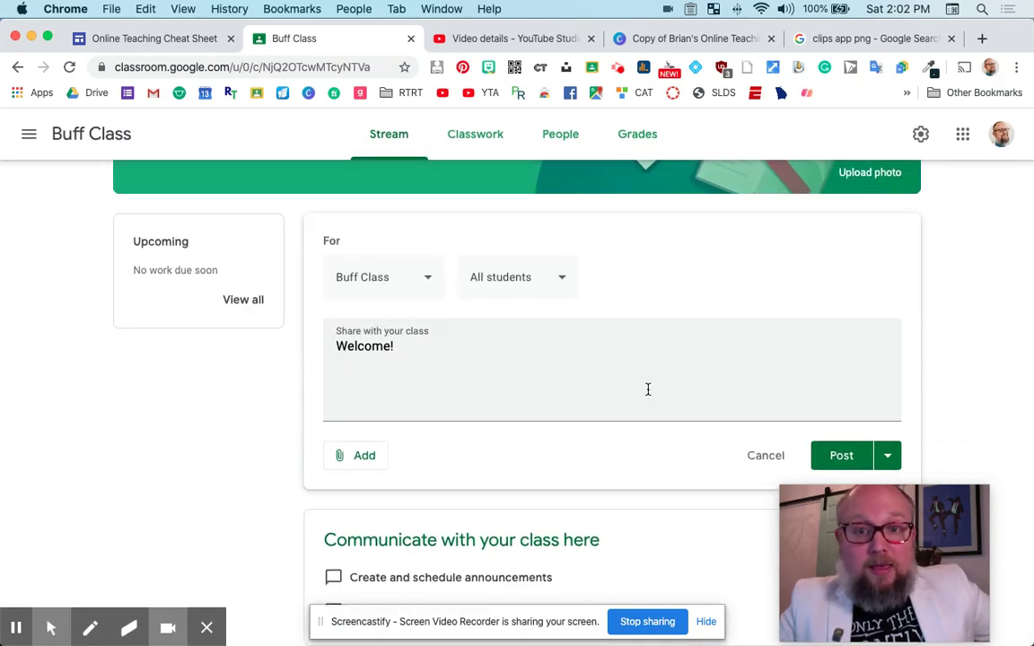
scroll(646, 390, "up", 4)
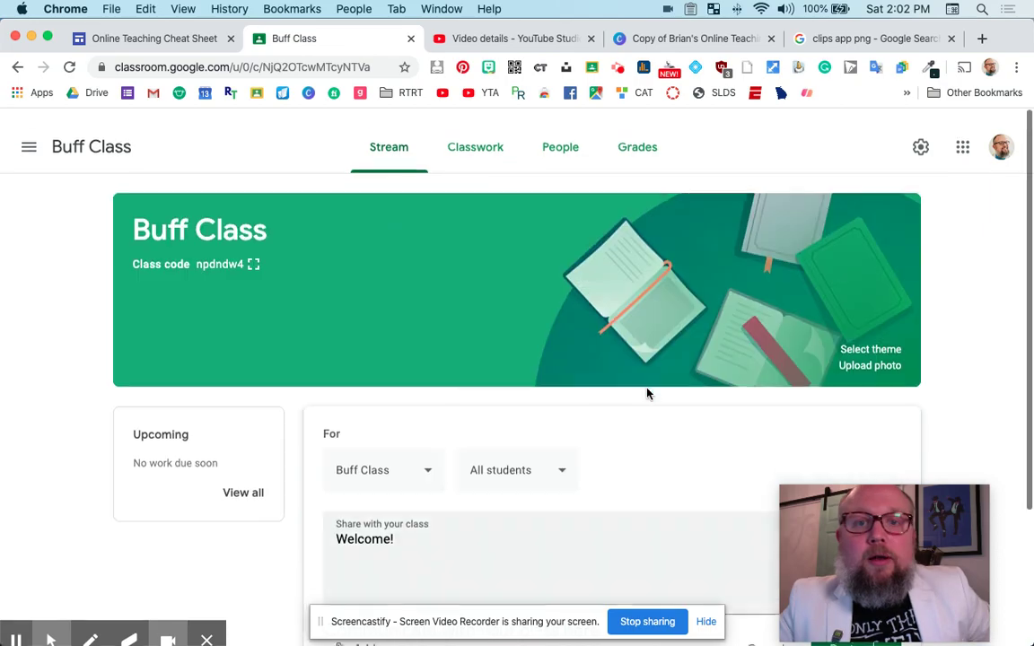
left_click(481, 142)
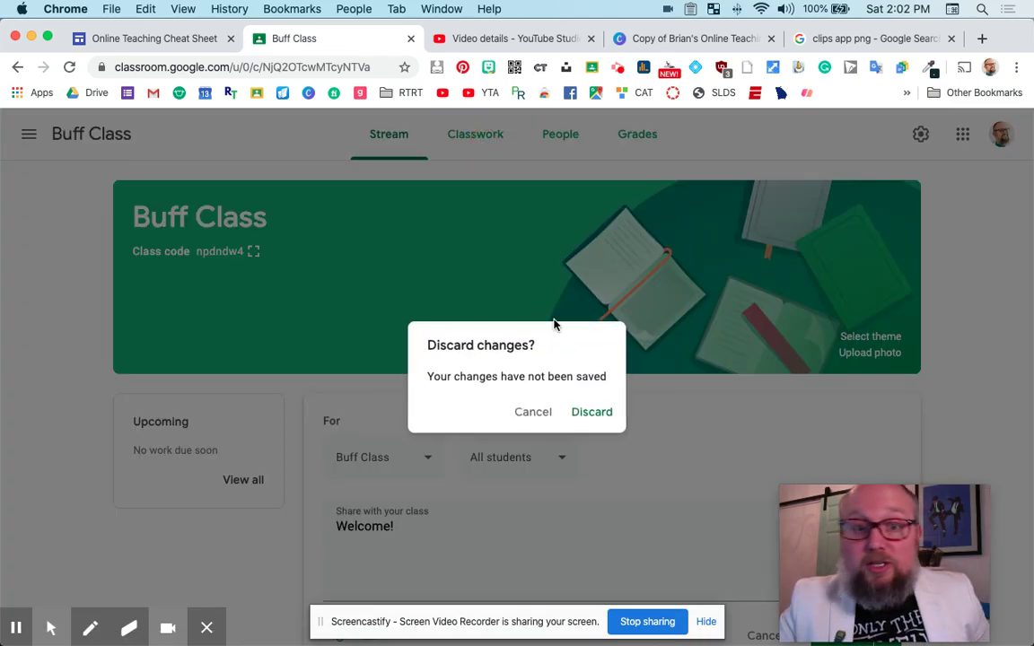
- Discard the Welcome! draft and start a new Classwork assignment
left_click(592, 413)
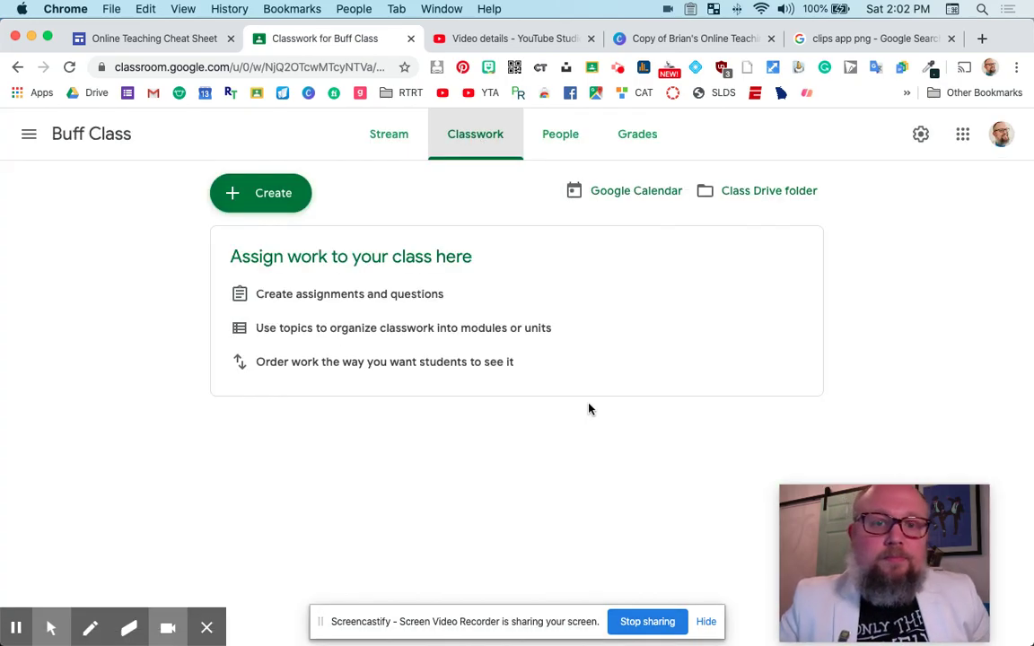
left_click(280, 204)
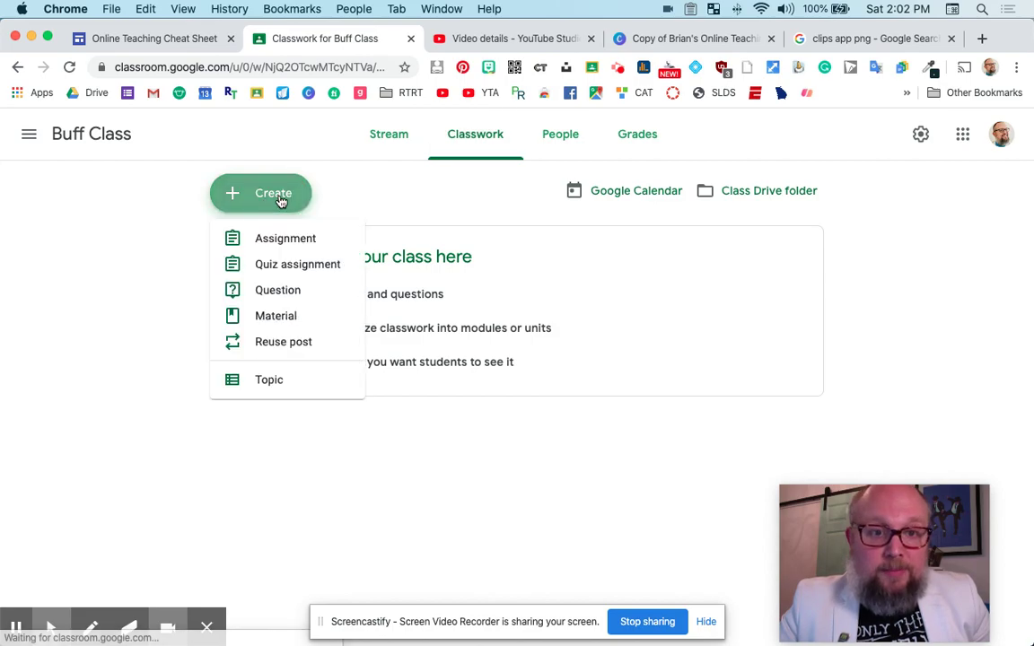
left_click(279, 238)
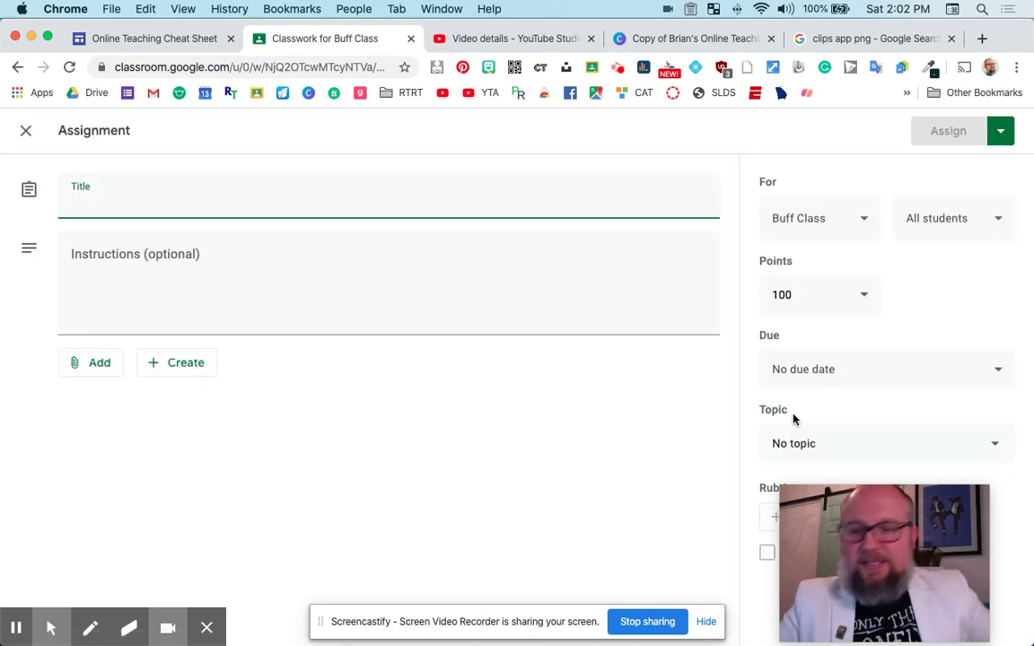
- Title the assignment 'Slideshow', instruct 'Create slideshow.', and attach a new Google Slides file
left_click_drag(881, 533, 129, 494)
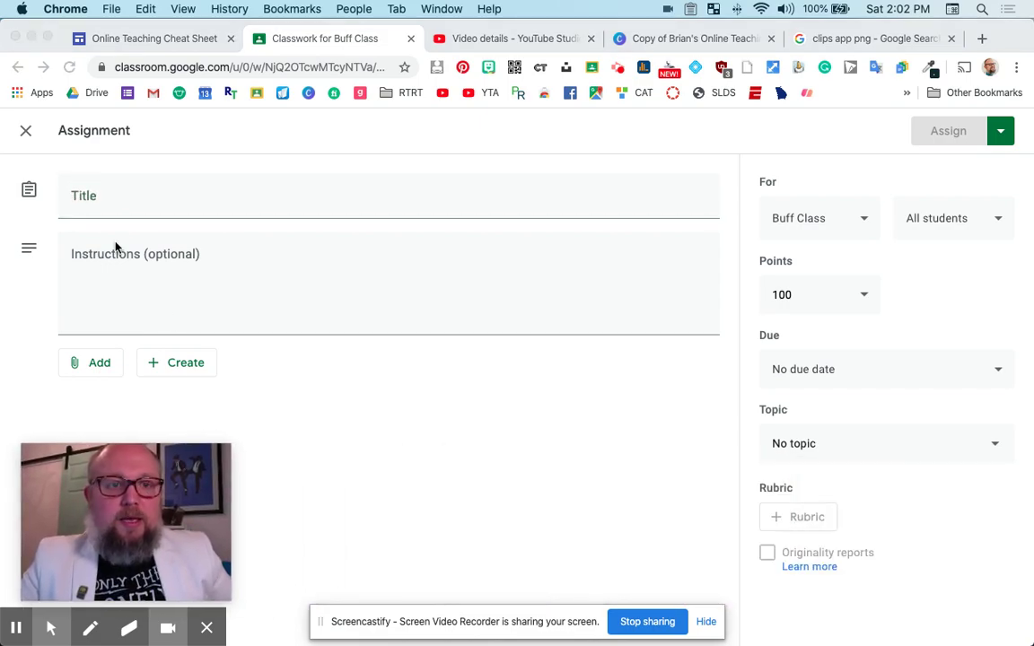
left_click(90, 195)
type("S")
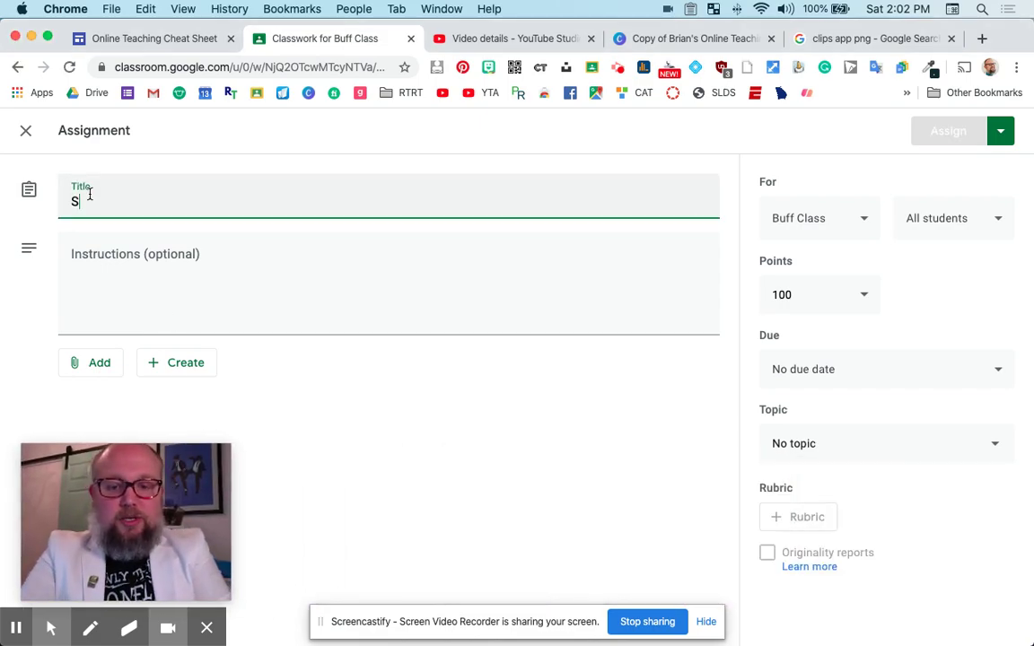
type("lideshow")
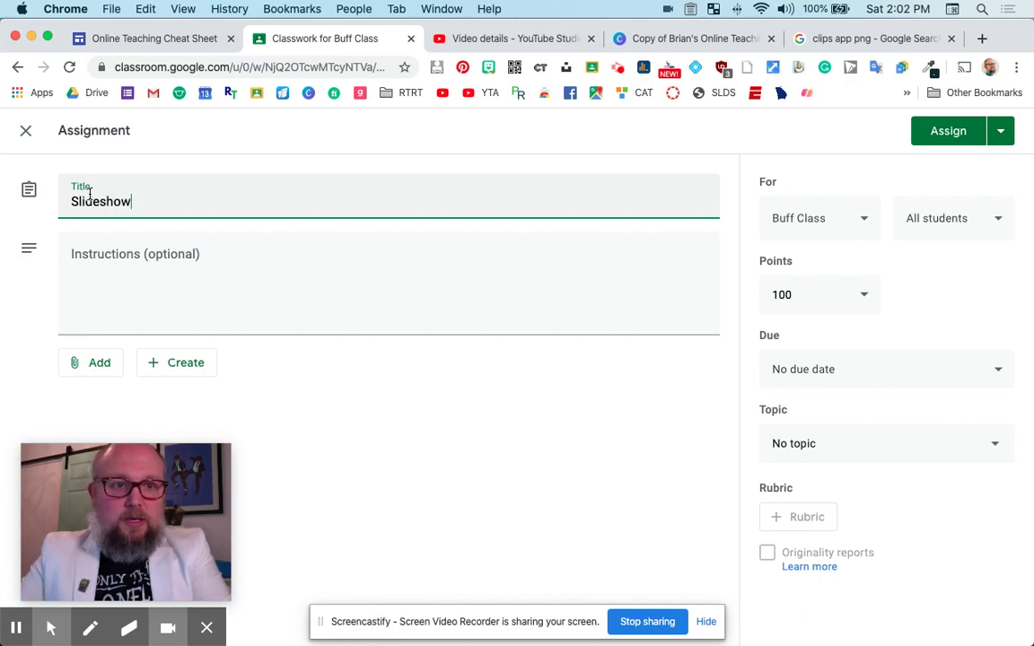
left_click(194, 266)
type("r=")
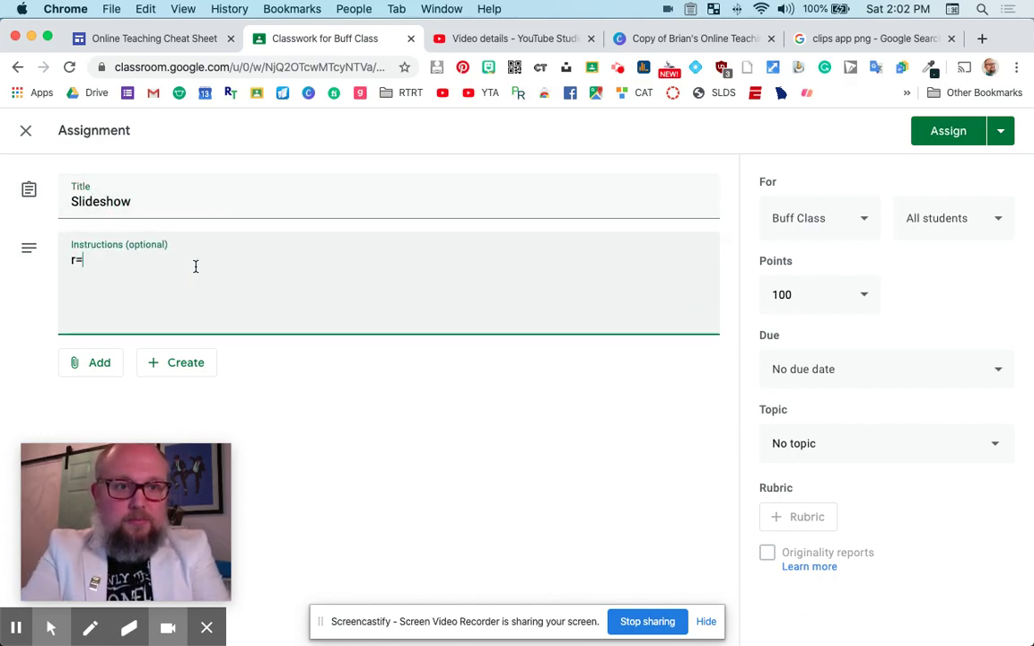
key("BackSpace")
type("Cre")
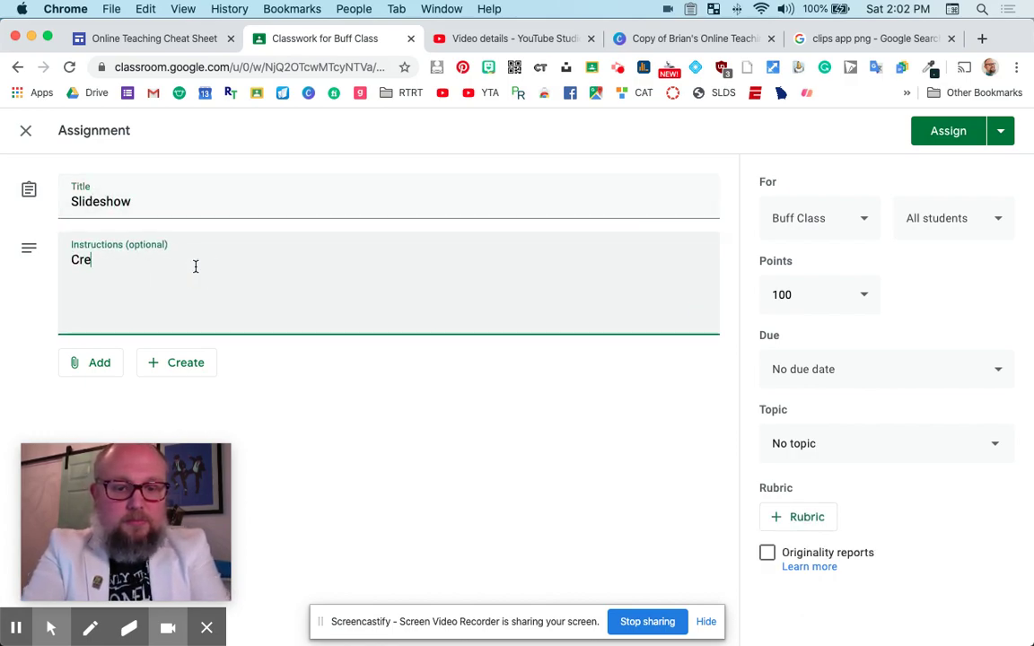
type("ate slideshow.")
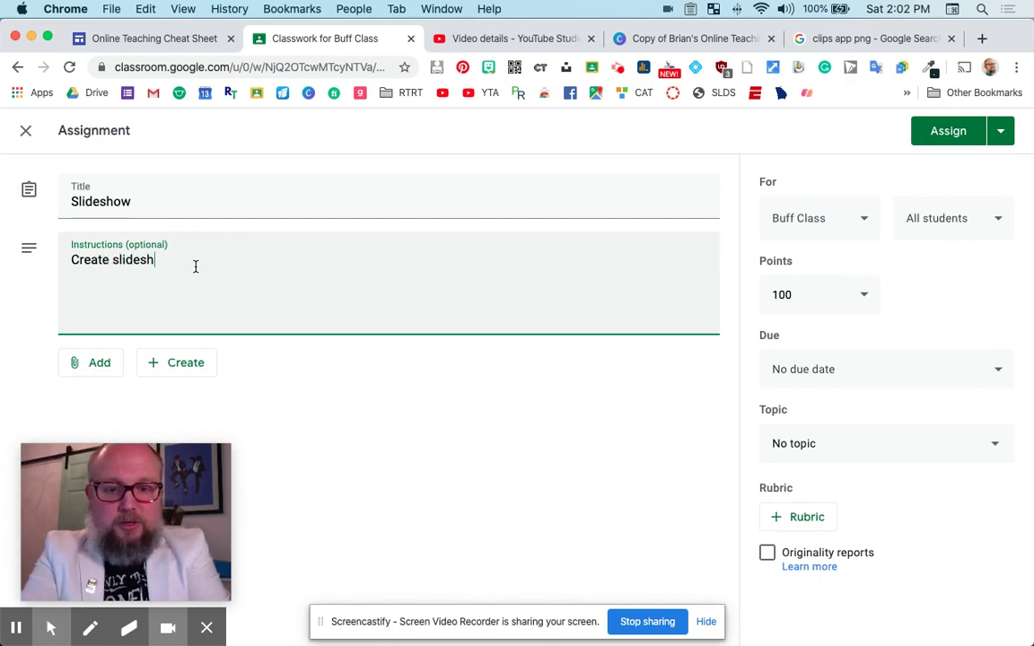
left_click(177, 364)
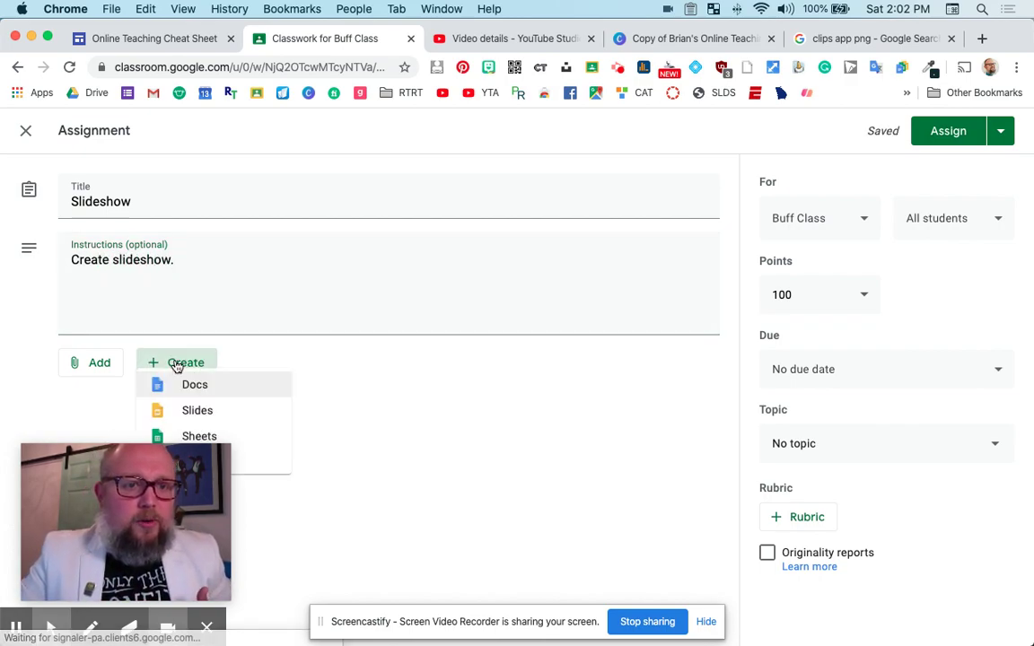
left_click(197, 422)
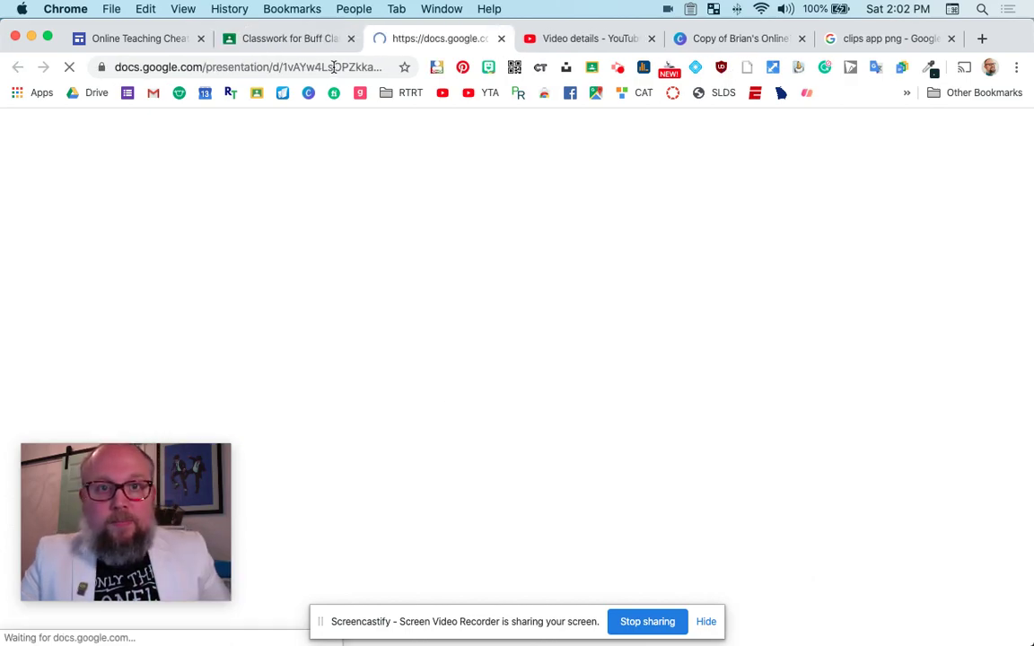
- Keep the Untitled presentation at 'Students can view file' and save the assignment as a draft
left_click(295, 41)
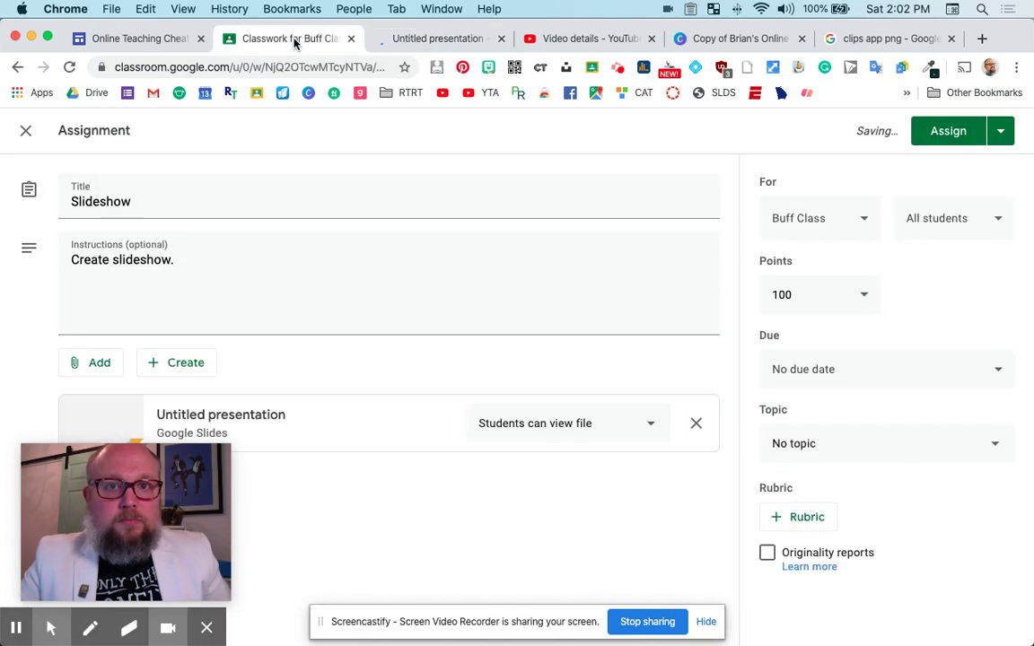
left_click(569, 428)
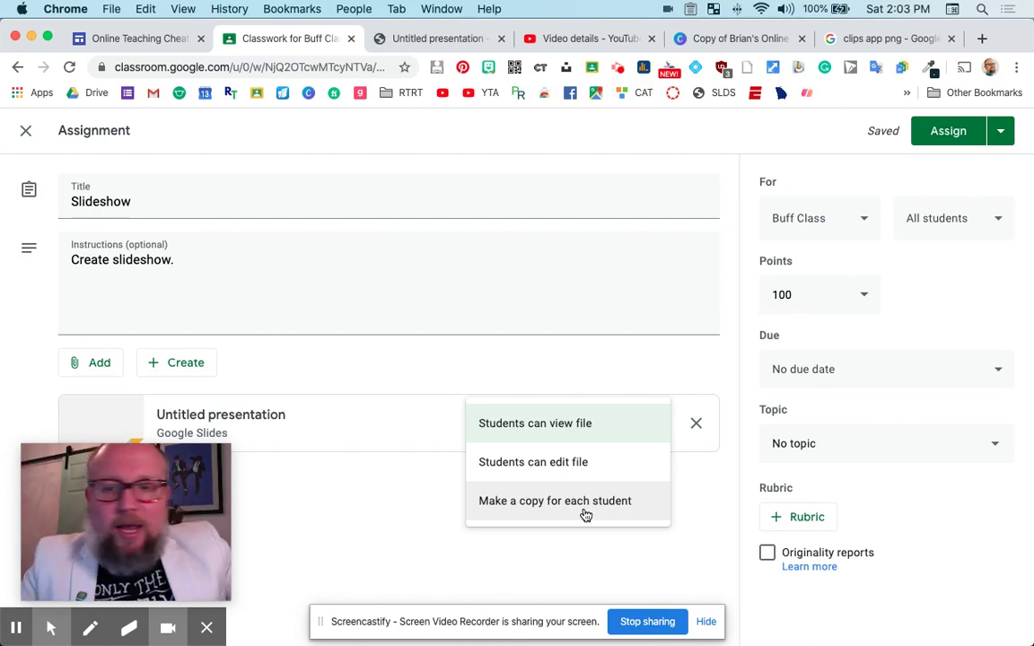
left_click(503, 559)
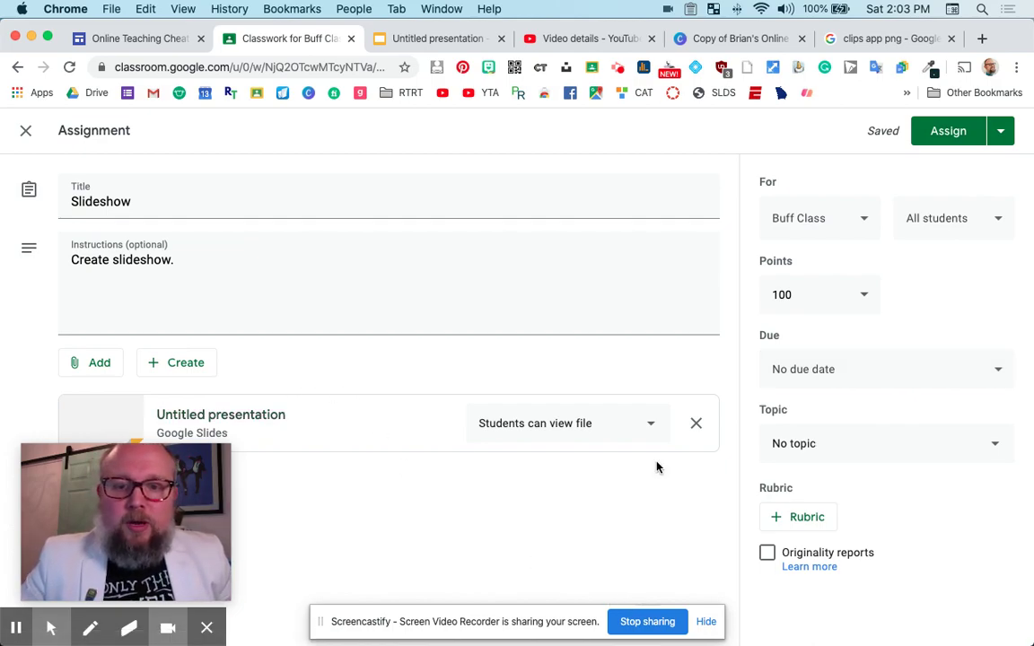
left_click(27, 132)
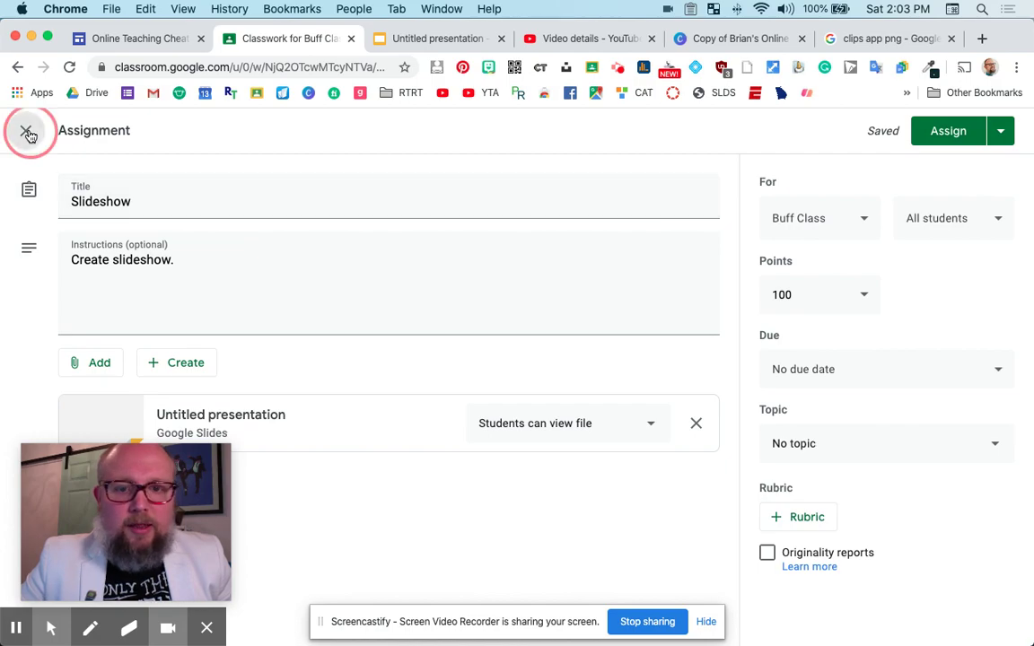
- Go to Buff Class's People page and open the Invite students dialog
left_click(554, 134)
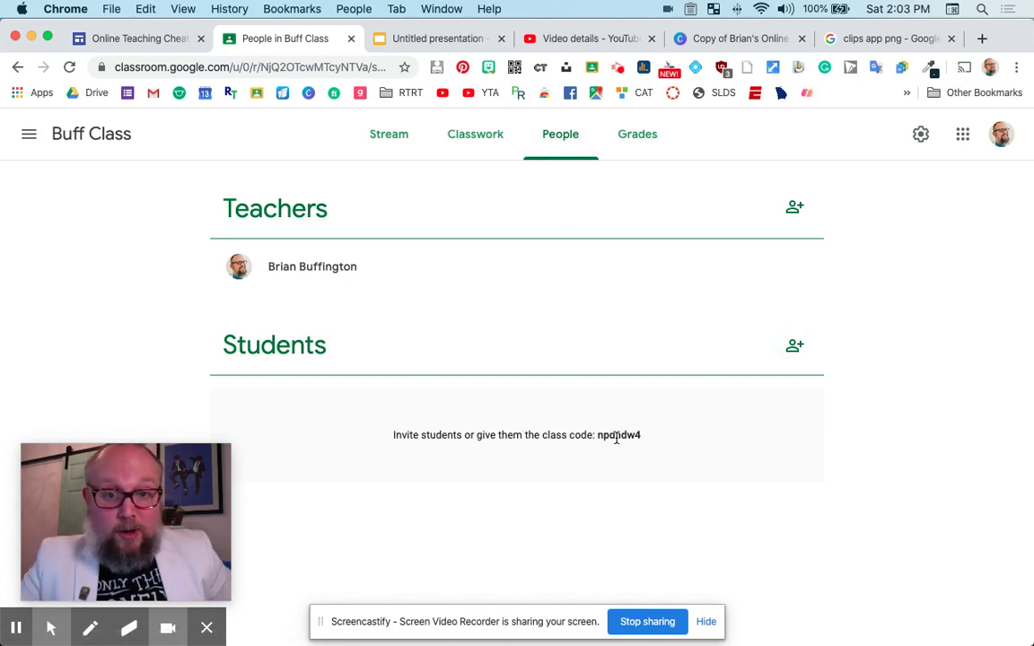
left_click(794, 346)
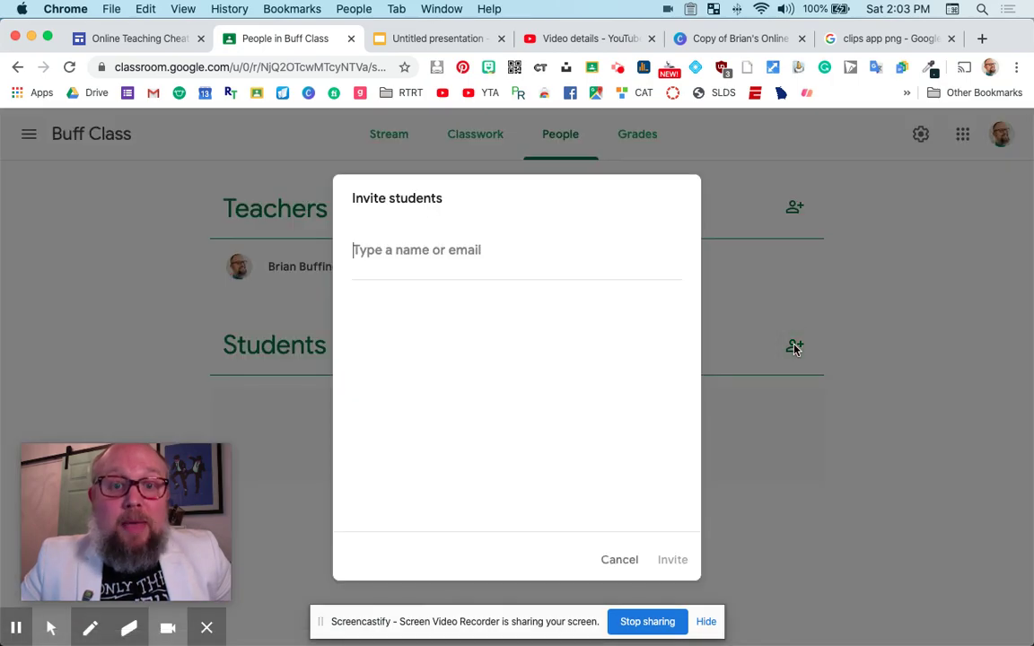
- Cancel the Invite students dialog without inviting anyone
left_click(445, 249)
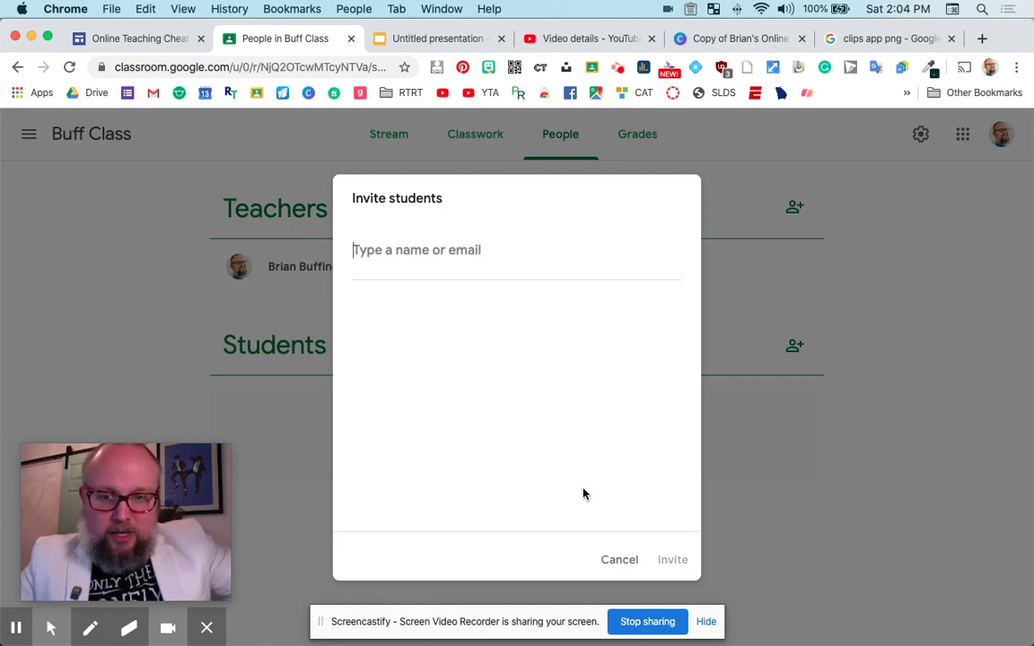
left_click(616, 559)
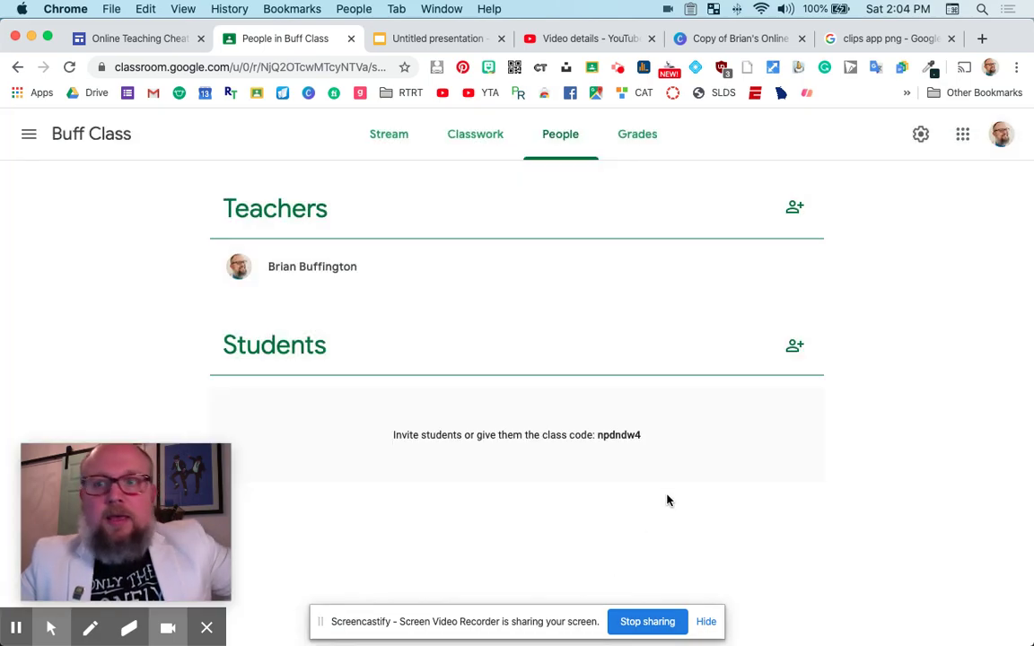